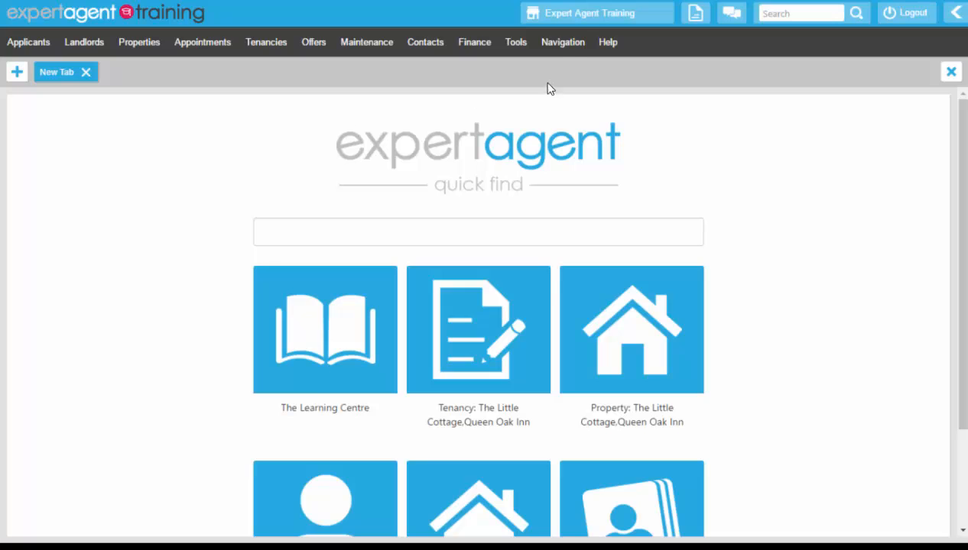
# Open The Little Cottage, Queen Oak Inn tenancy from recent records and list its tenants.
pyautogui.click(571, 45)
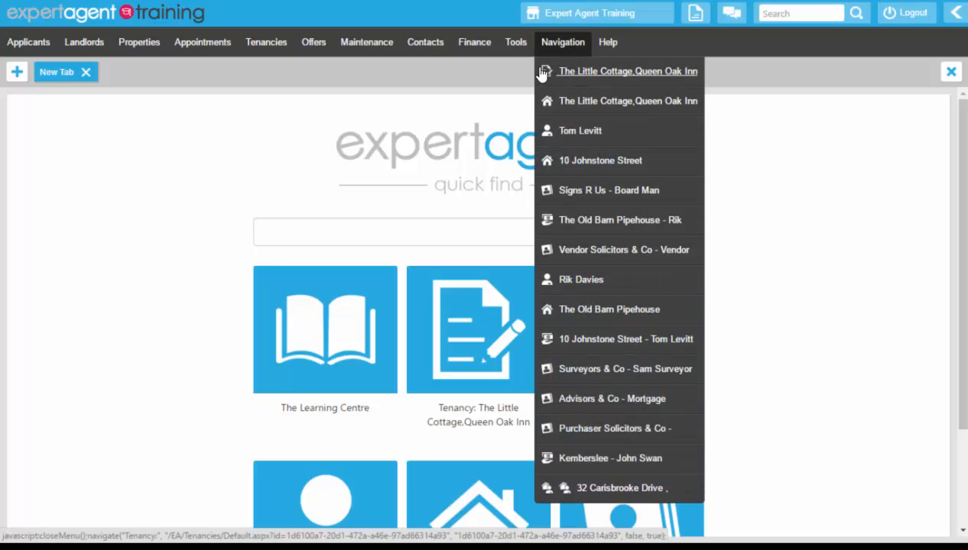
pyautogui.click(590, 71)
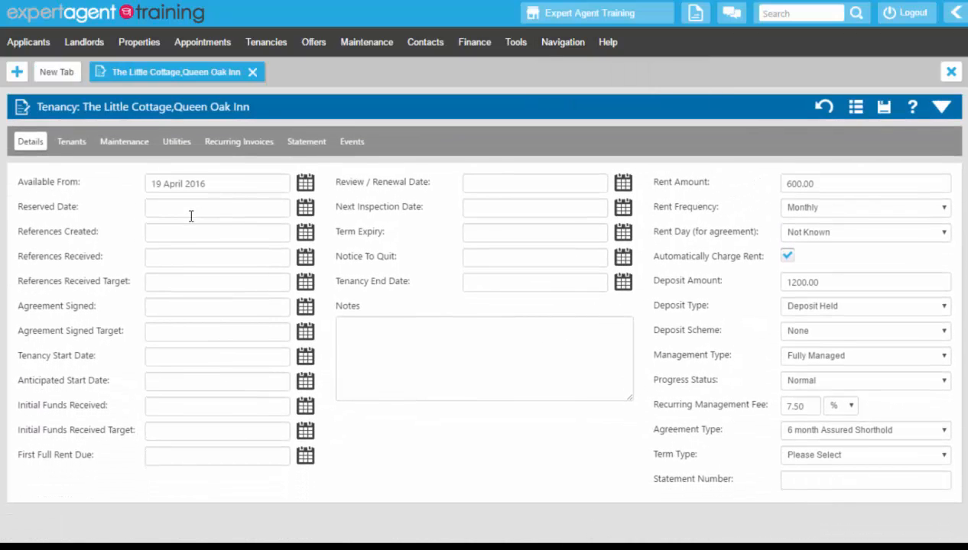
pyautogui.click(70, 148)
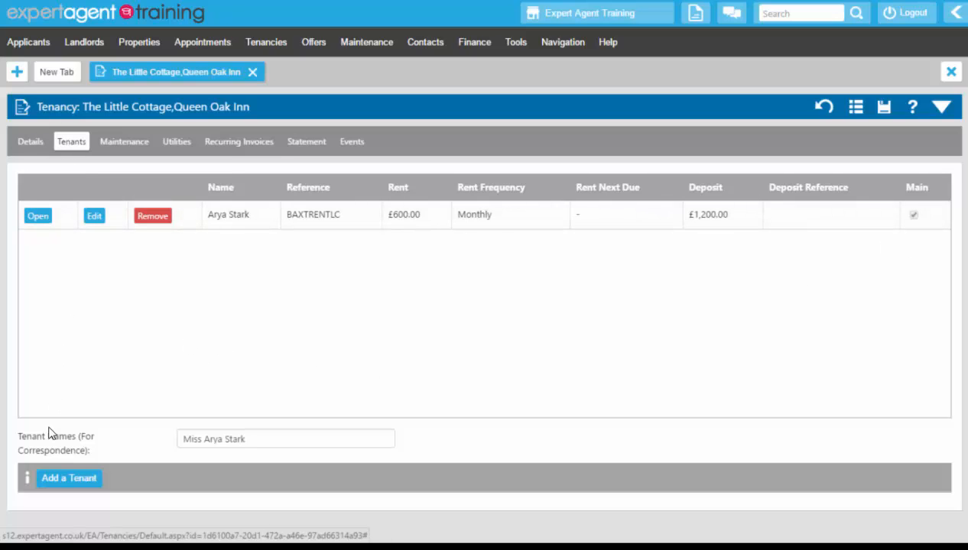
# Begin adding a tenant and search applicants by the new tenant's surname with a % wildcard.
pyautogui.click(44, 487)
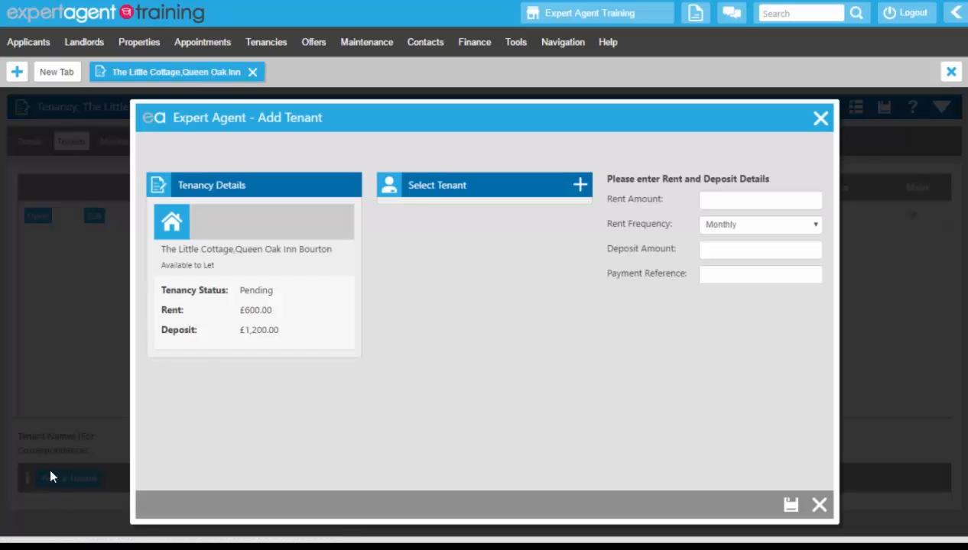
pyautogui.click(579, 186)
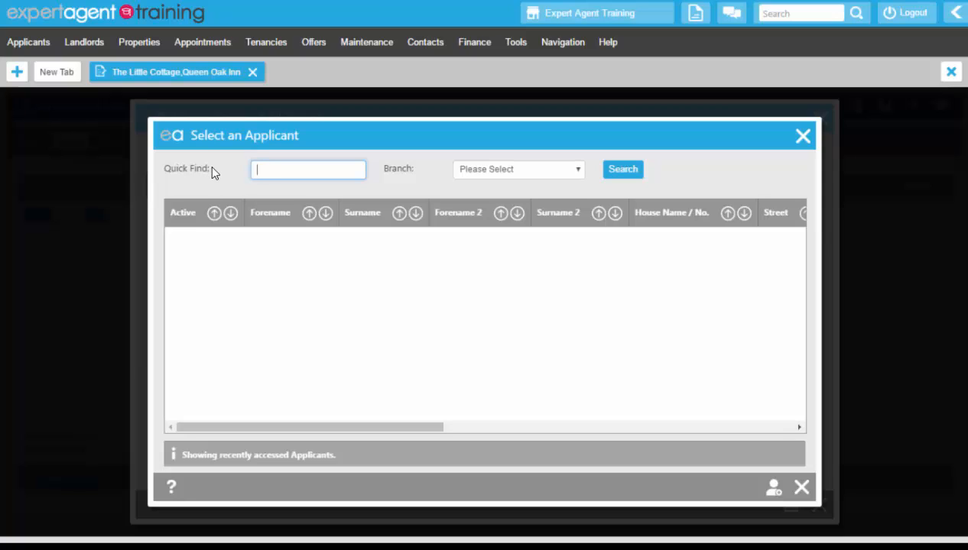
pyautogui.write('%')
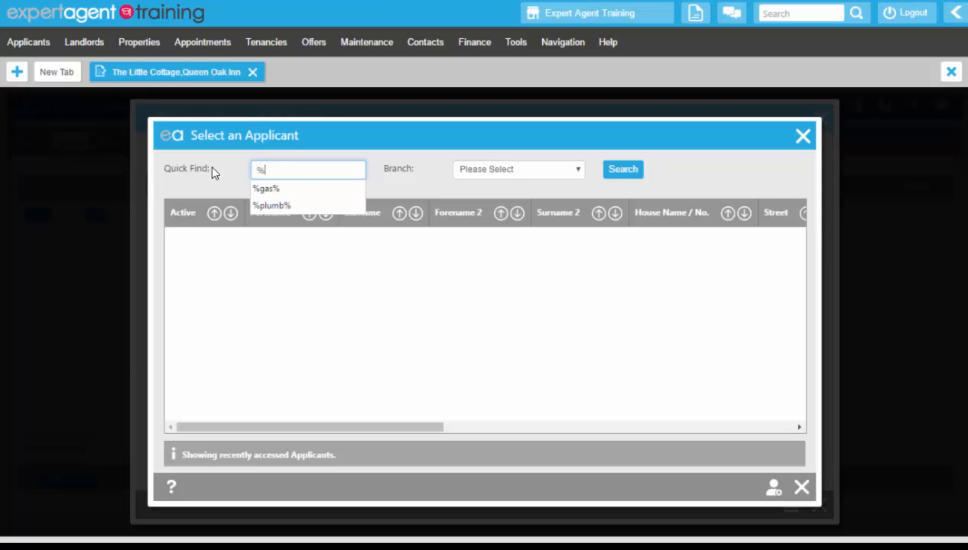
pyautogui.write('targaryen')
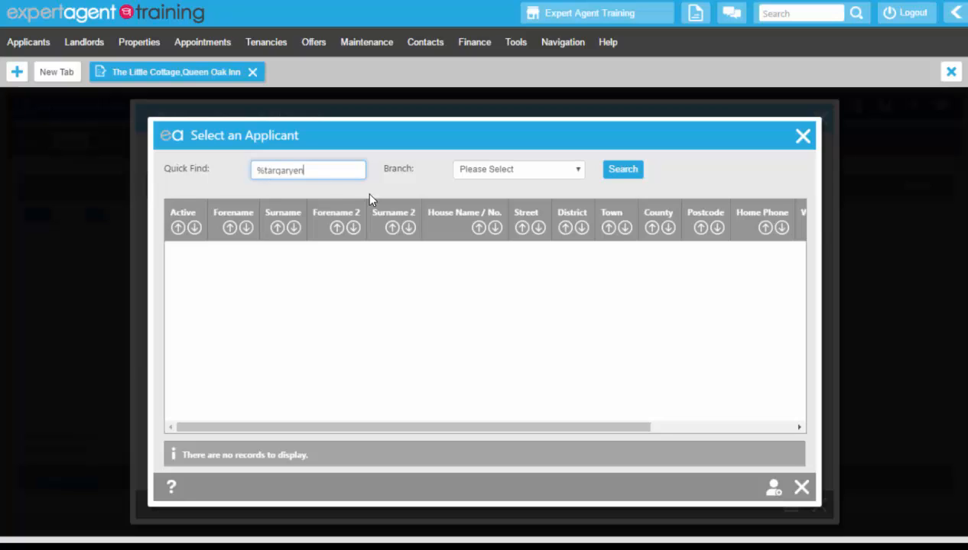
# Create a new applicant with title Miss and the tenant's forename and surname.
pyautogui.click(773, 491)
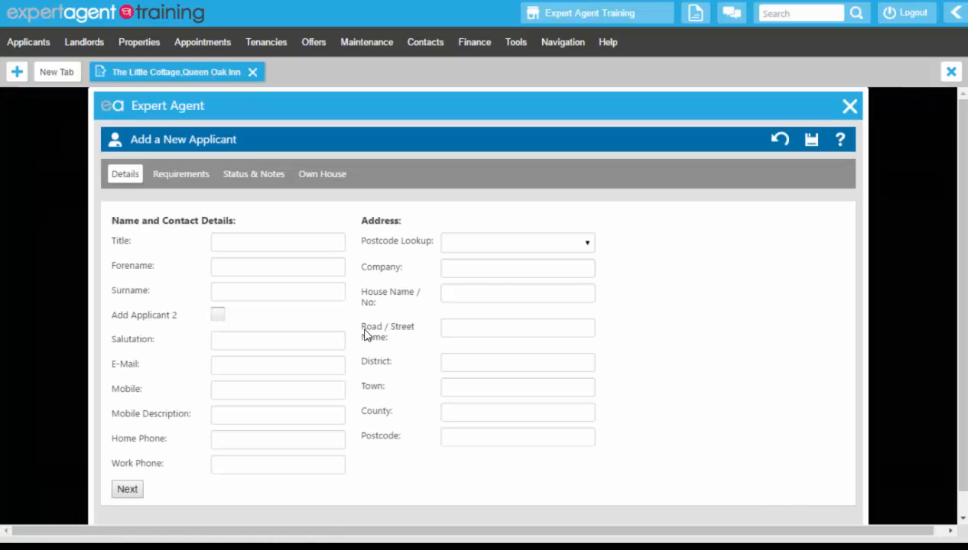
pyautogui.click(311, 244)
pyautogui.write('Miss')
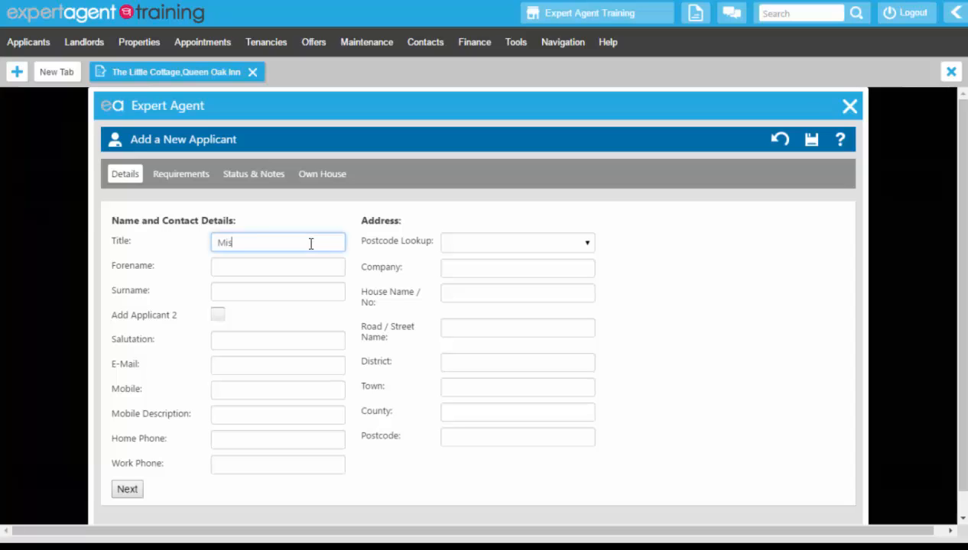
pyautogui.press('Tab')
pyautogui.write('Dany')
pyautogui.press('Tab')
pyautogui.write('Targaryen')
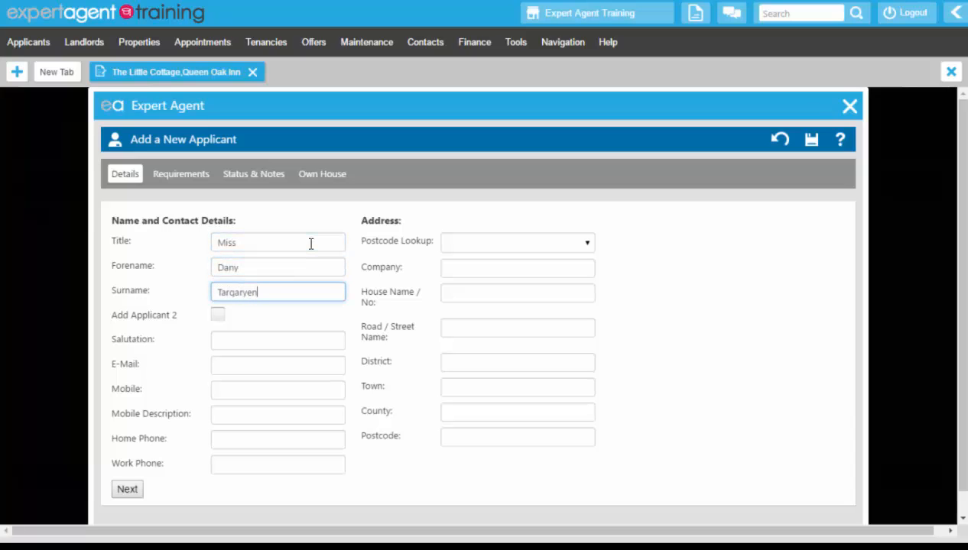
pyautogui.press('Tab')
pyautogui.press('Tab')
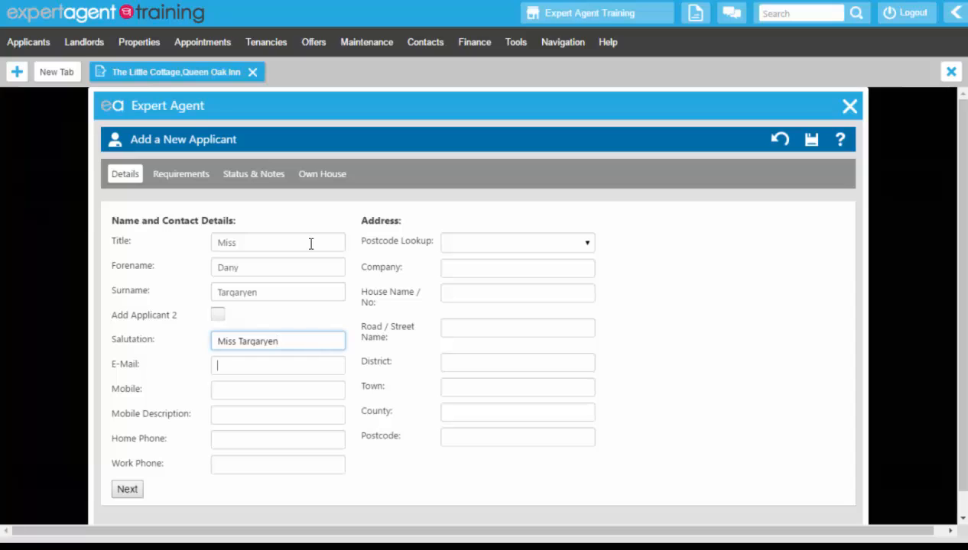
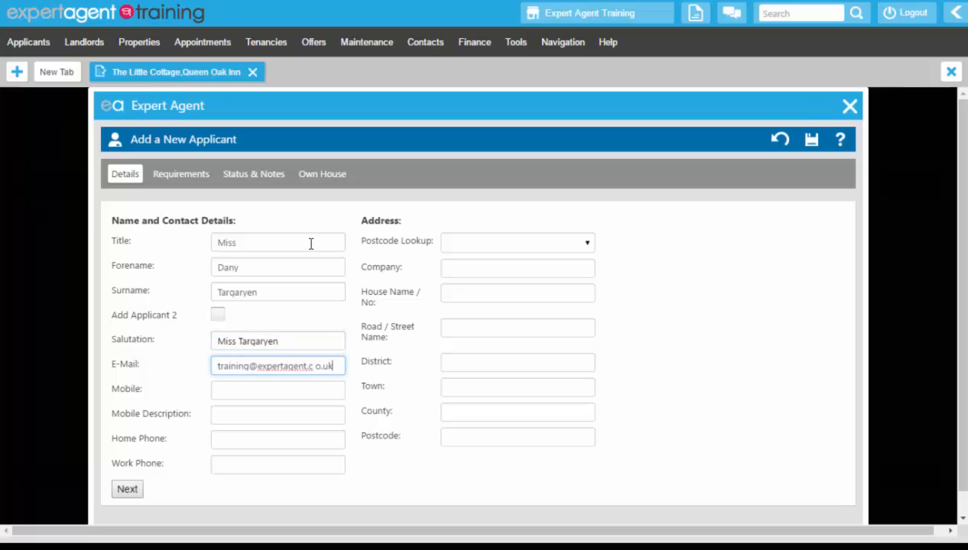
# Enter the applicant's e-mail, a mobile described as Personal, and home and work phone numbers.
pyautogui.press('Tab')
pyautogui.write('07')
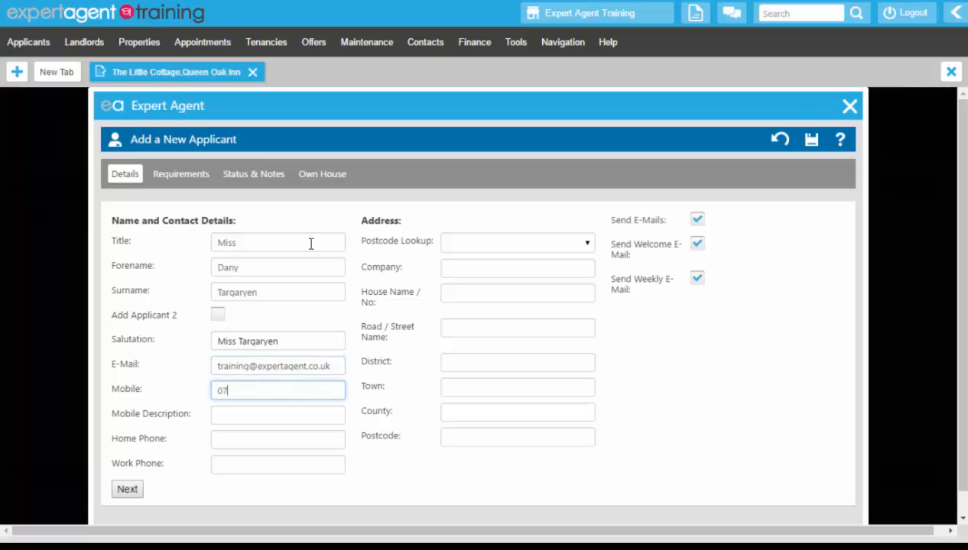
pyautogui.write('777777777')
pyautogui.press('Tab')
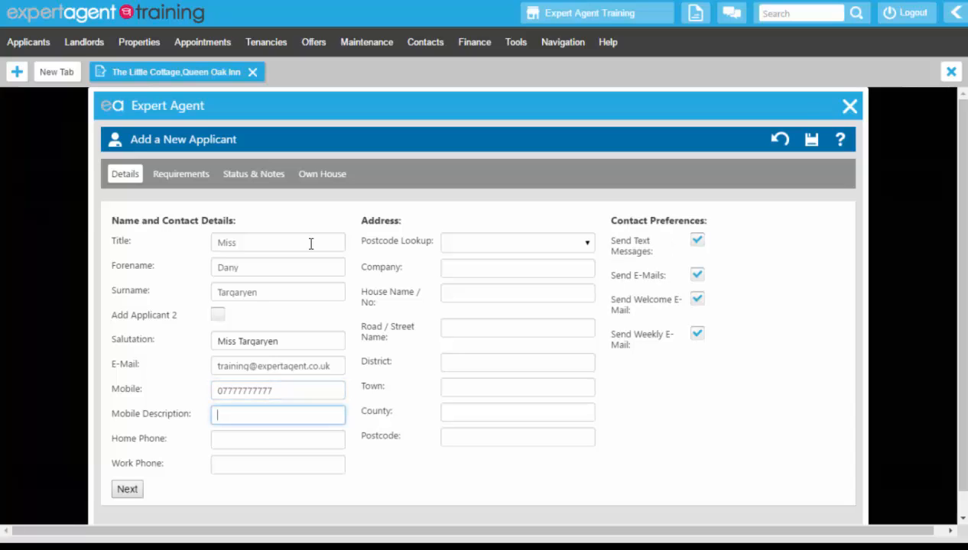
pyautogui.write('Personal')
pyautogui.press('Tab')
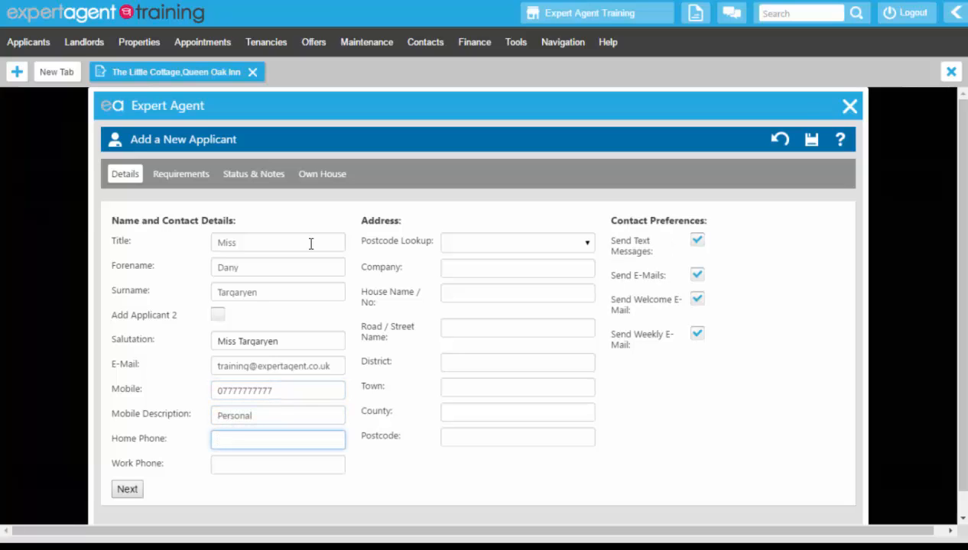
pyautogui.press('Tab')
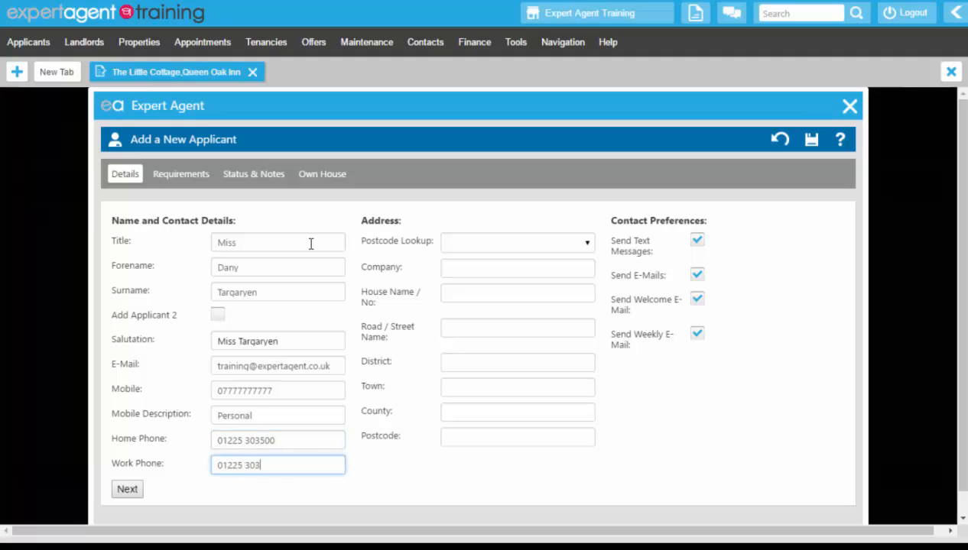
# Look up the applicant's address by postcode and pick the correct house from the matches.
pyautogui.click(473, 248)
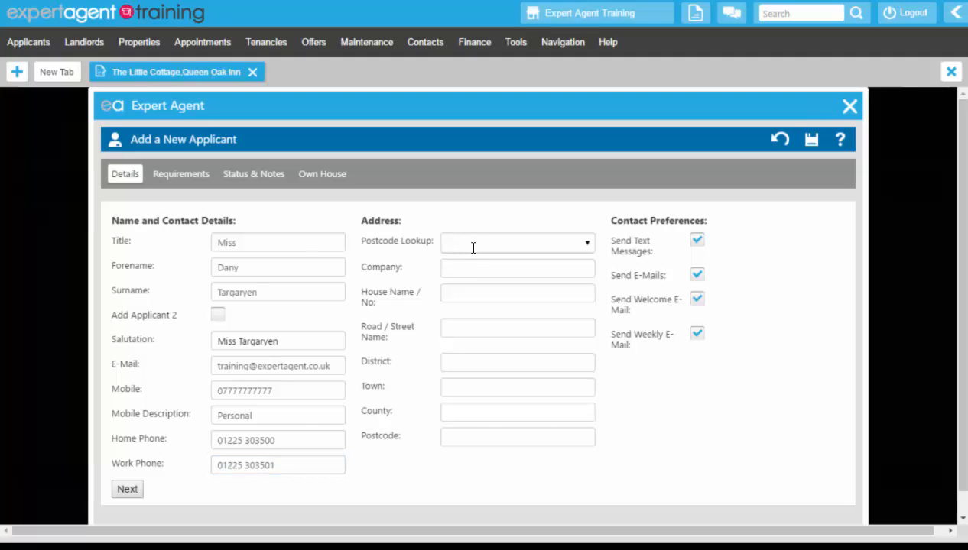
pyautogui.write('ba11 1el')
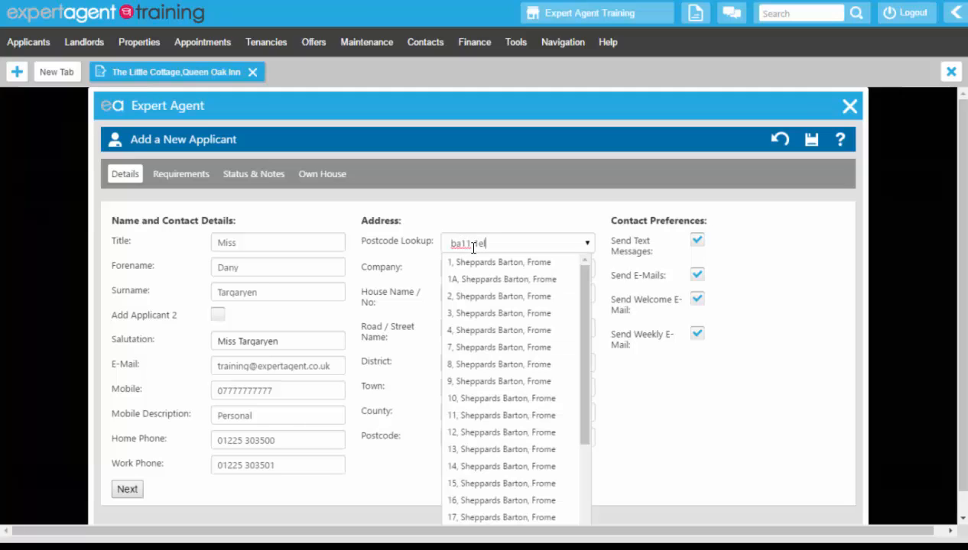
pyautogui.scroll(-3, 470, 309)
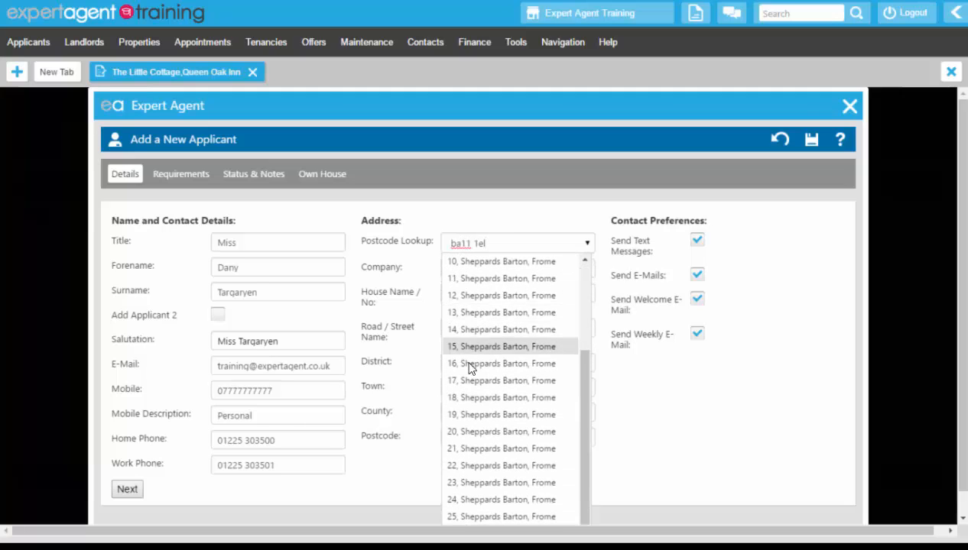
pyautogui.click(464, 434)
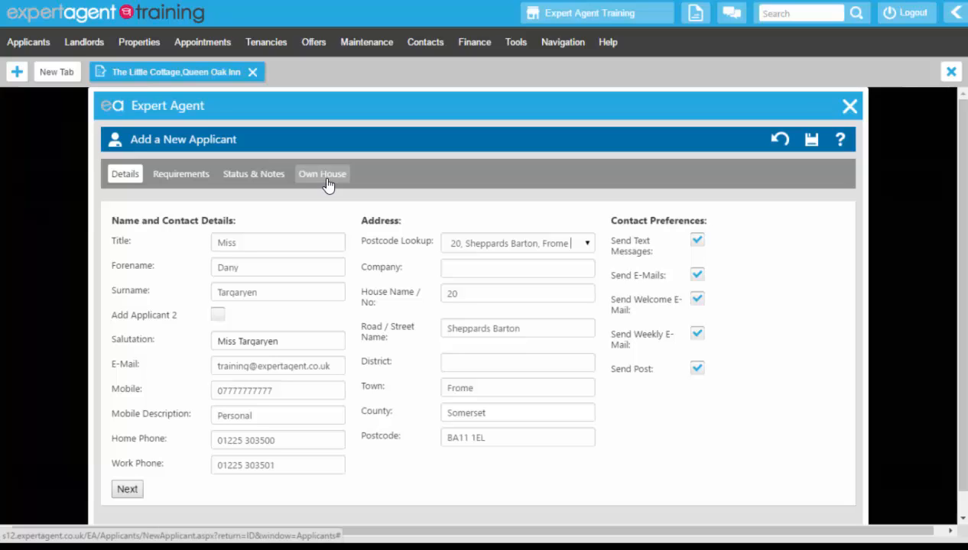
# Save the new applicant and dismiss the welcome e-mail without sending it.
pyautogui.click(810, 142)
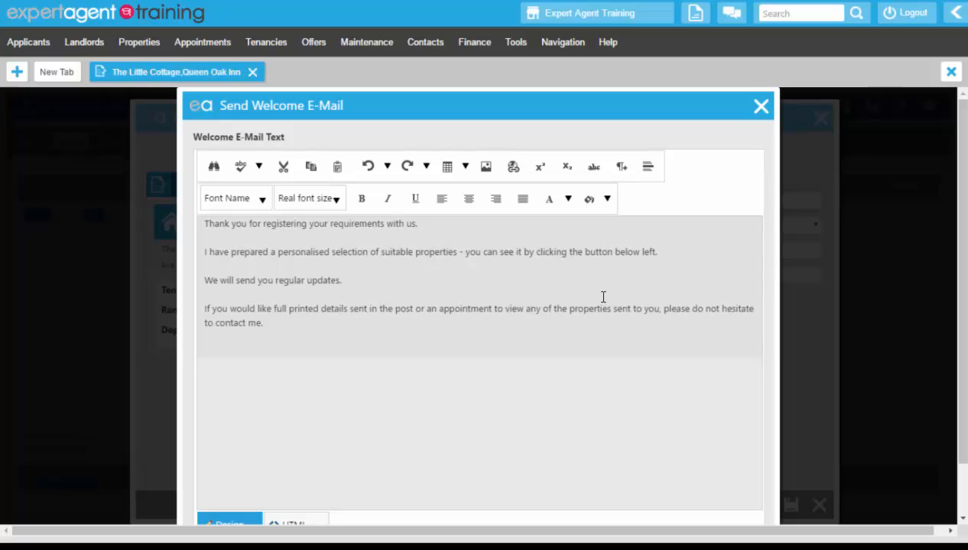
pyautogui.click(761, 109)
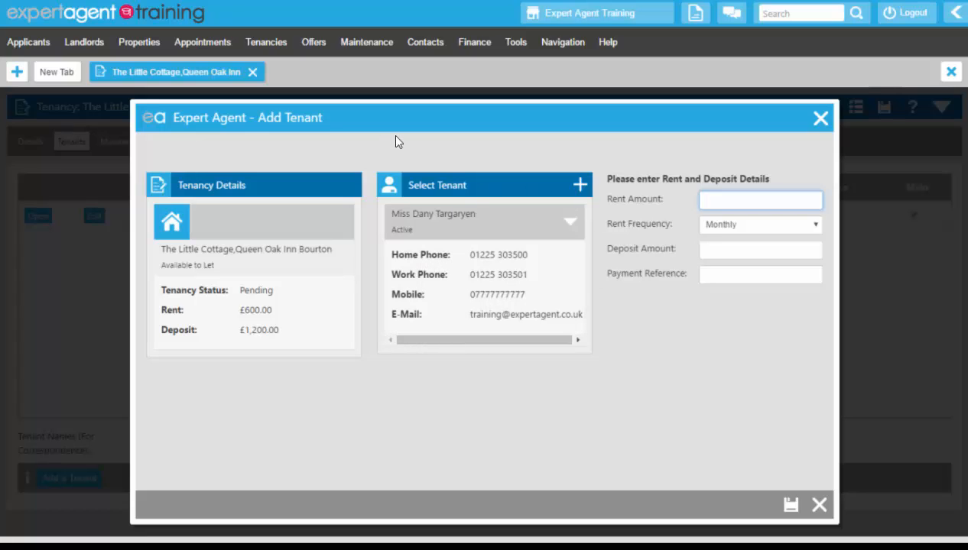
# Give the tenant rent 200 monthly, deposit 1200 and the shared payment reference, then save.
pyautogui.click(735, 200)
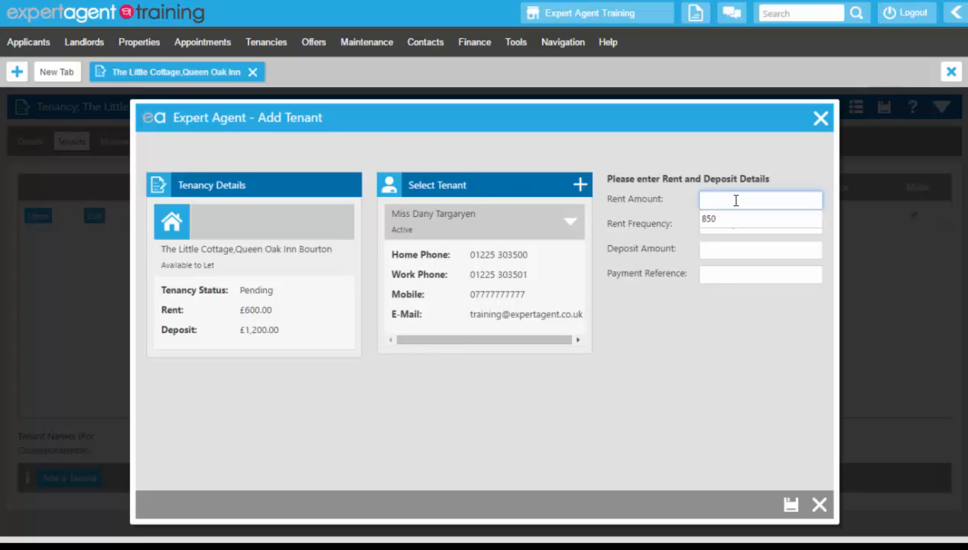
pyautogui.click(659, 438)
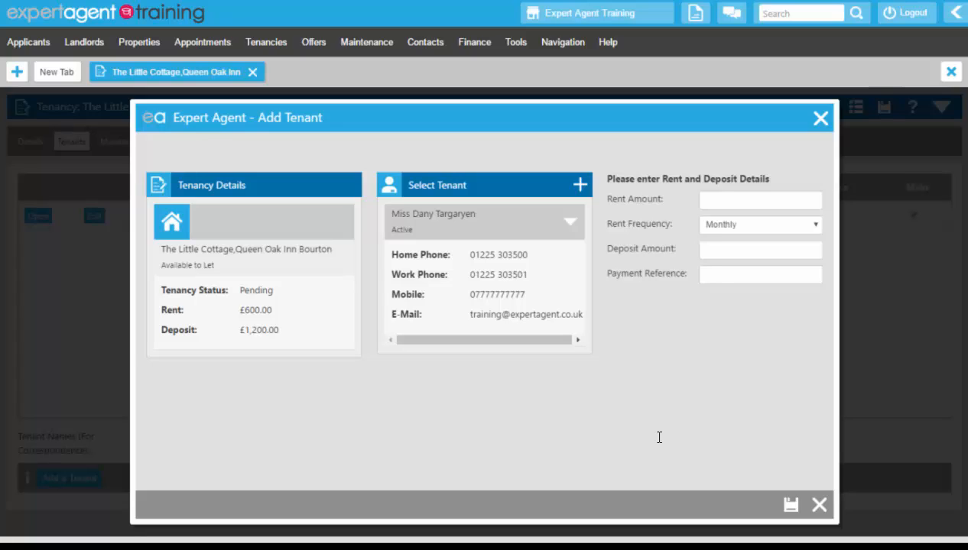
pyautogui.click(743, 200)
pyautogui.write('200')
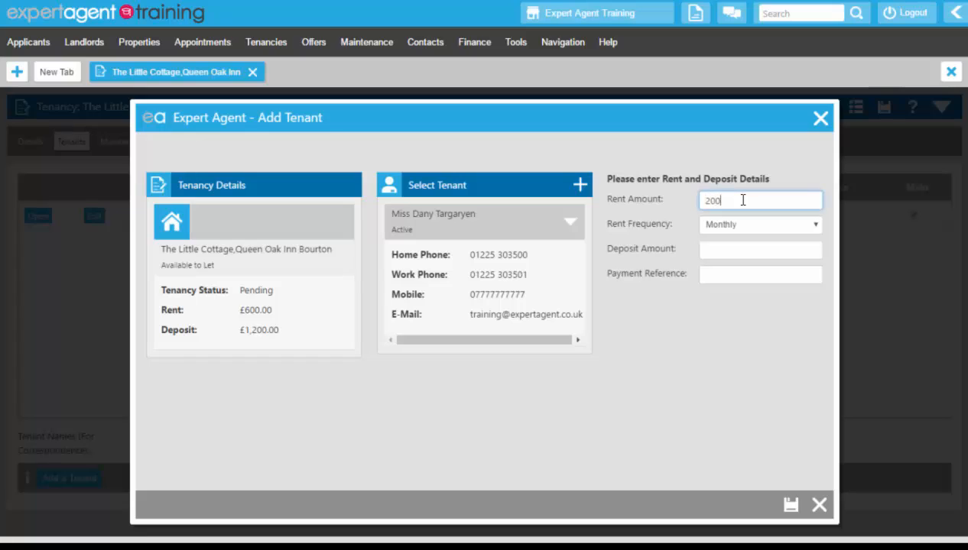
pyautogui.click(732, 256)
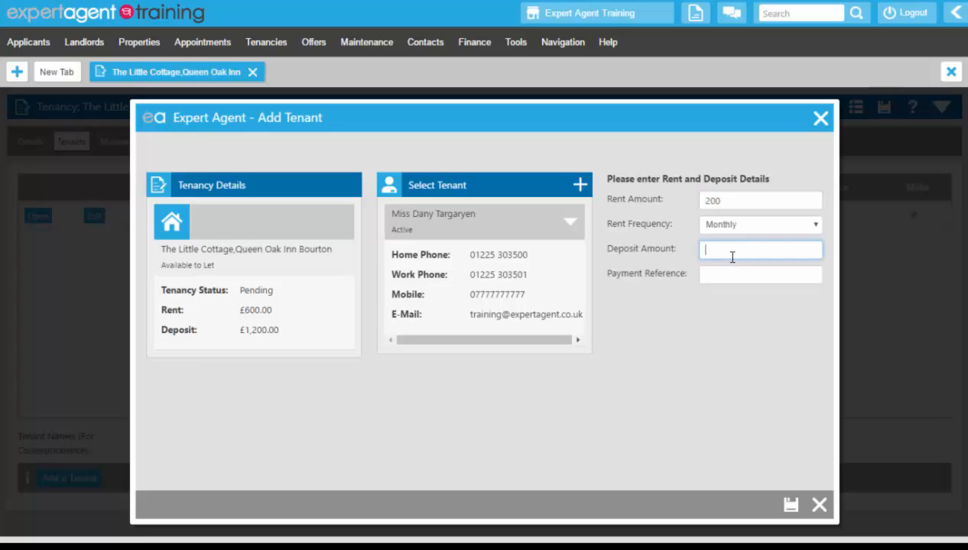
pyautogui.write('1200')
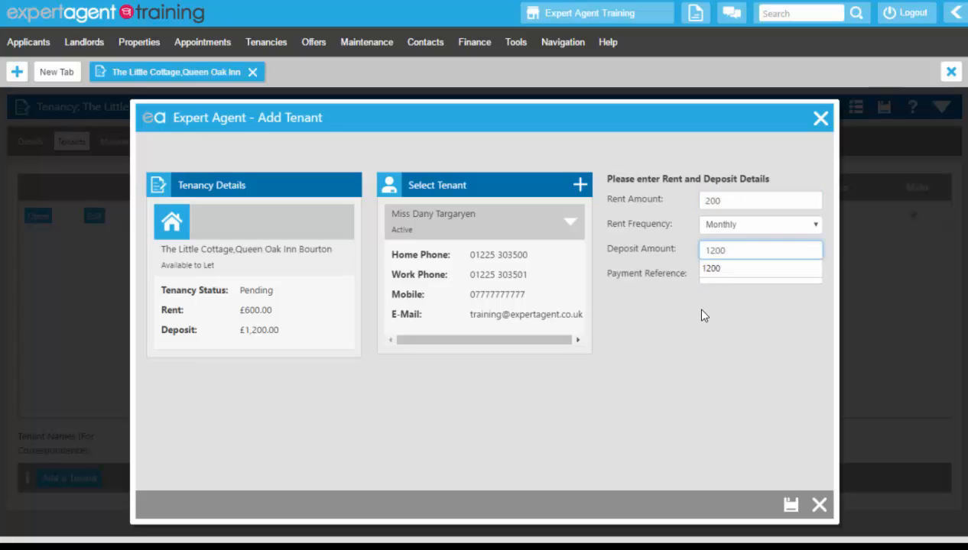
pyautogui.click(719, 268)
pyautogui.click(719, 269)
pyautogui.write('BAXT')
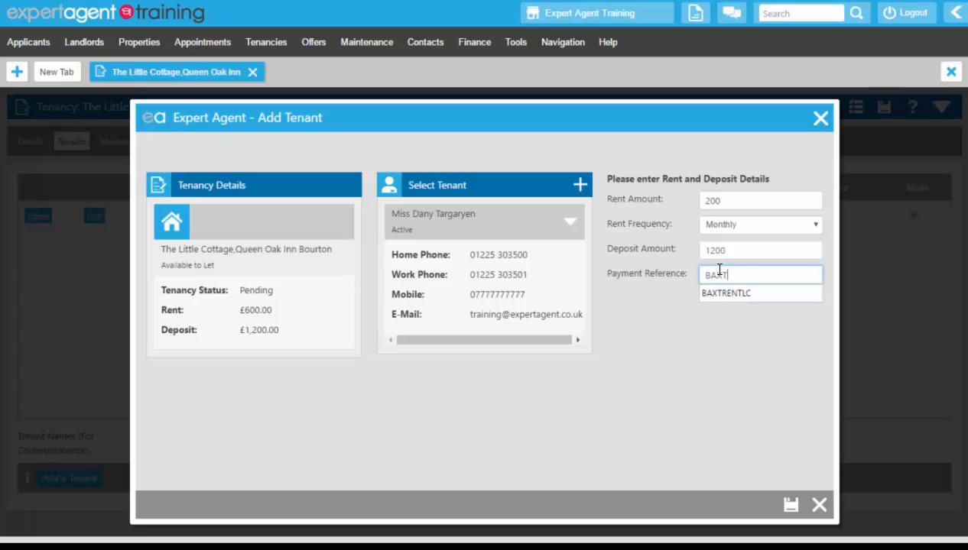
pyautogui.write('RENTLC')
pyautogui.click(720, 356)
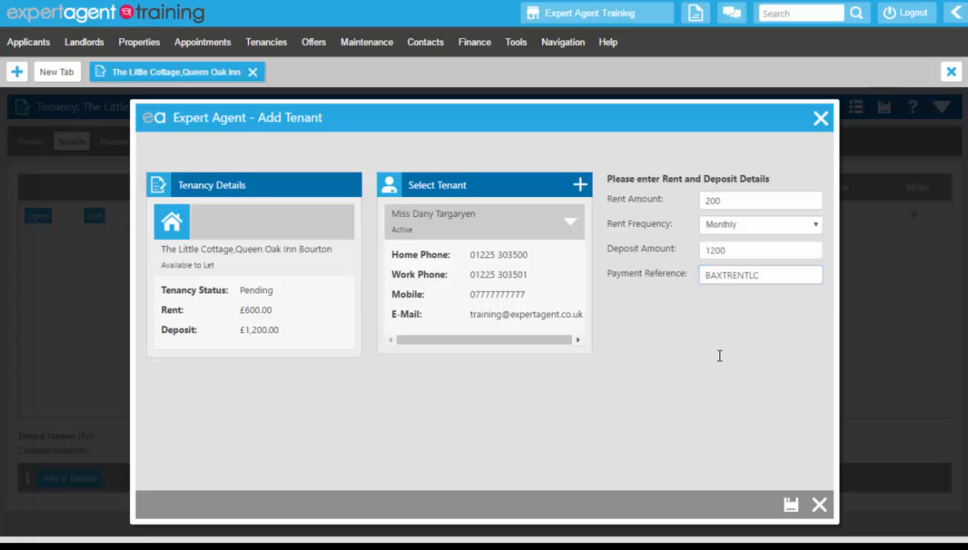
pyautogui.click(791, 507)
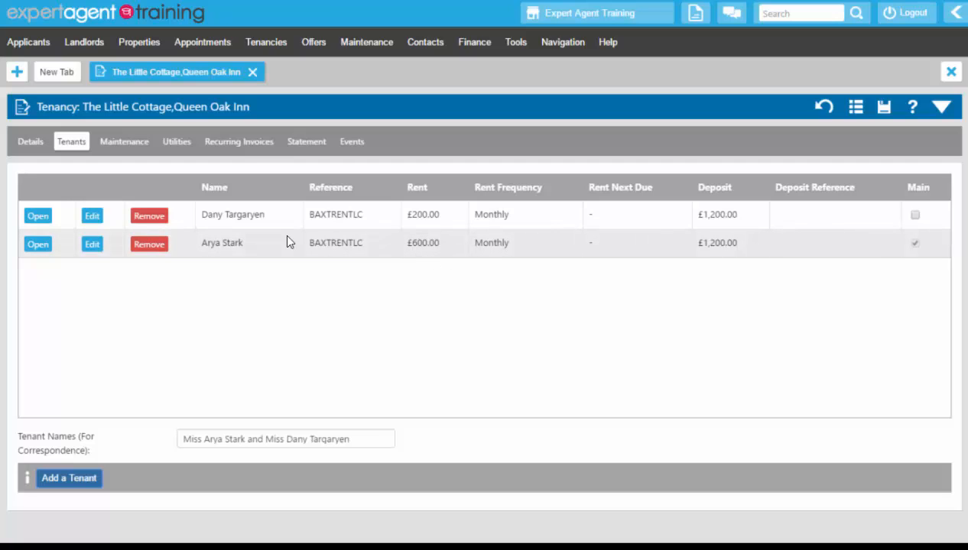
# Change the original tenant's rent from 600.00 to 200.00 and save.
pyautogui.click(94, 244)
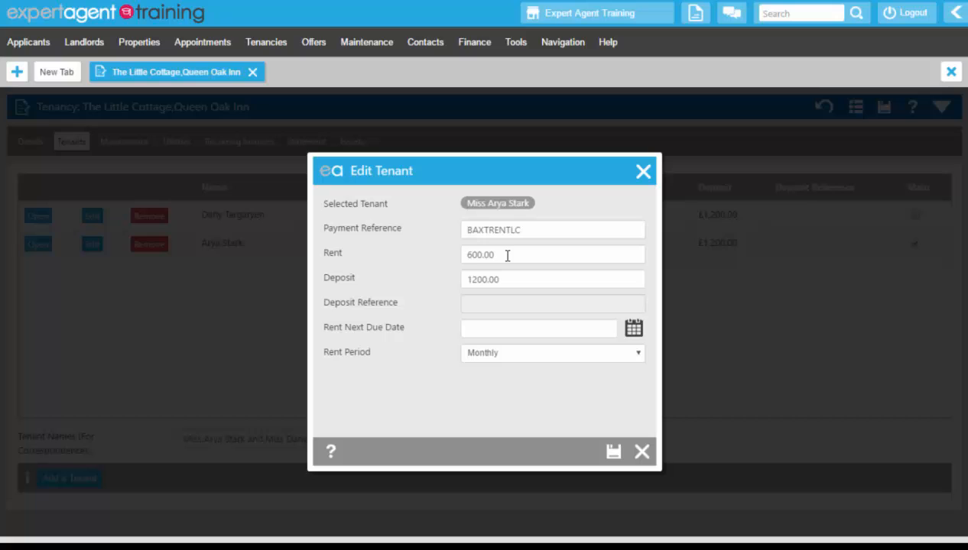
pyautogui.click(466, 255)
pyautogui.write('2')
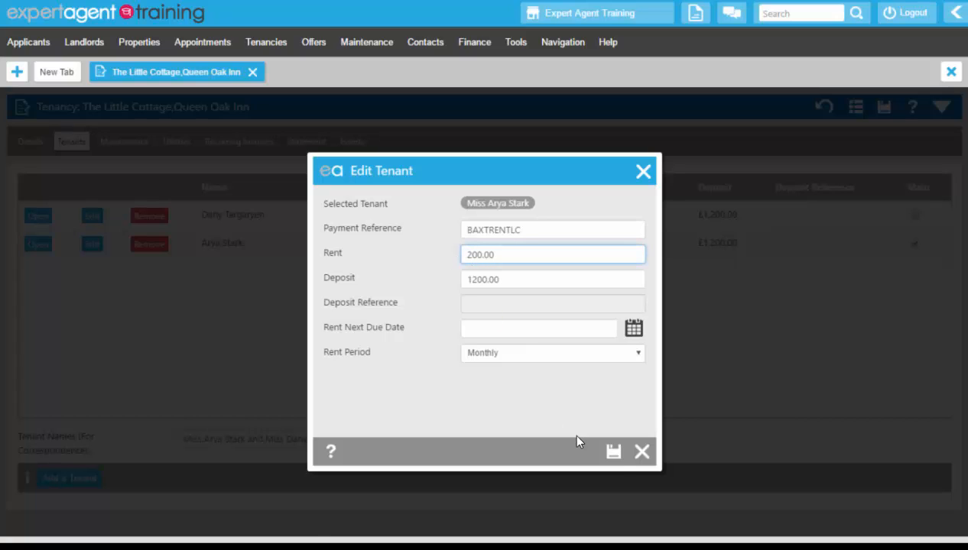
pyautogui.click(615, 453)
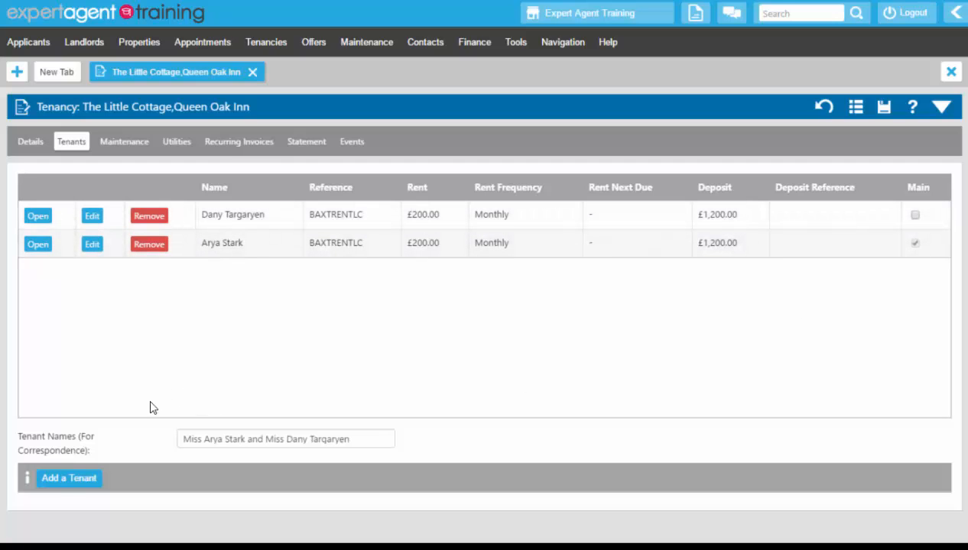
# Begin adding another tenant and pick the existing applicant found by a % wildcard surname search.
pyautogui.click(65, 480)
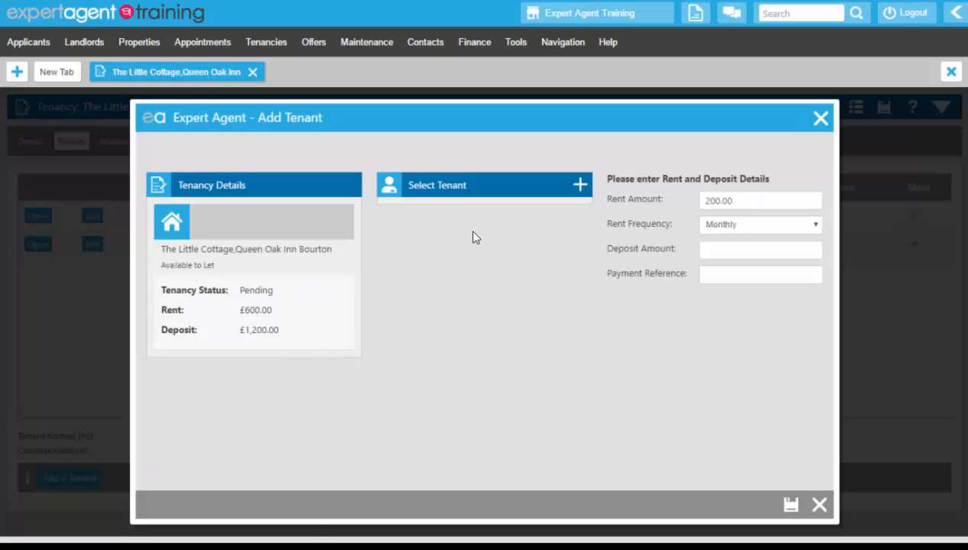
pyautogui.click(579, 186)
pyautogui.write('%')
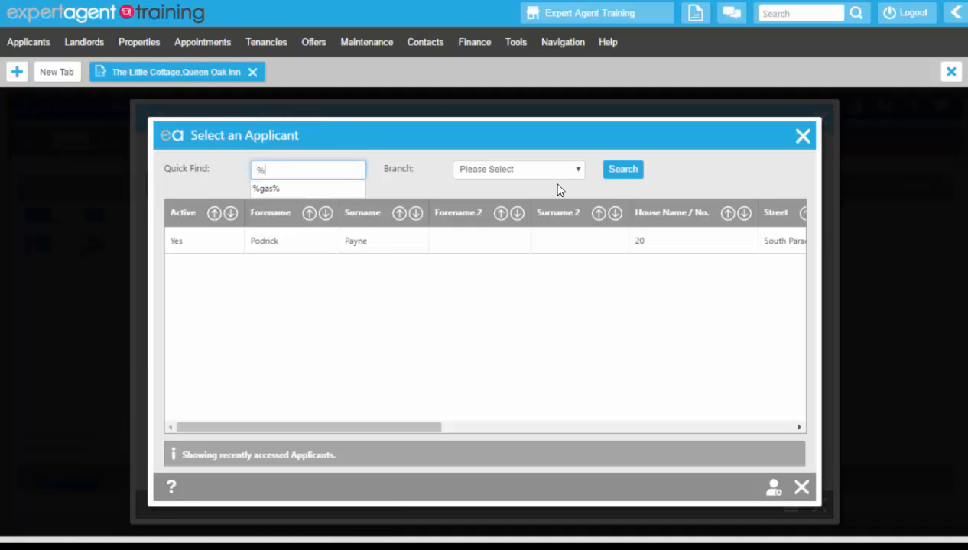
pyautogui.write('payne')
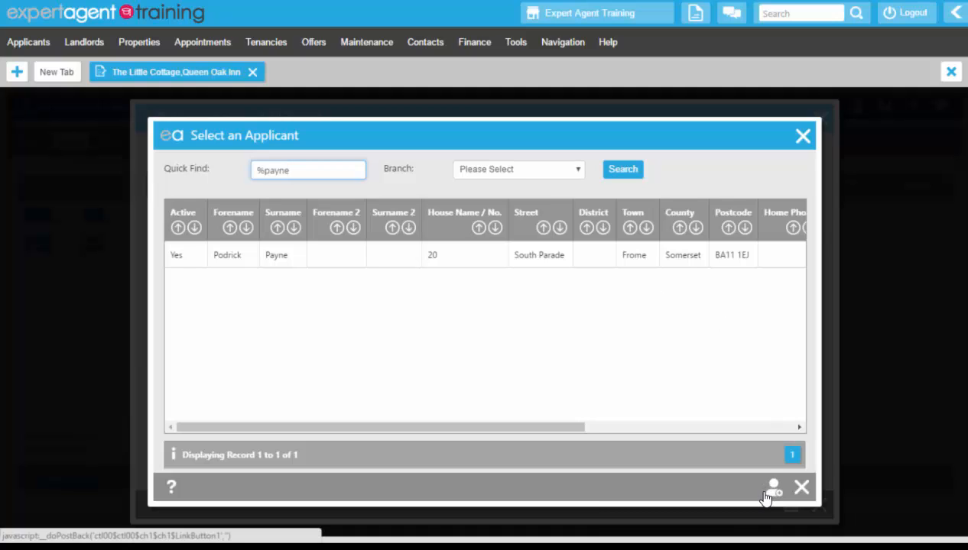
pyautogui.click(228, 255)
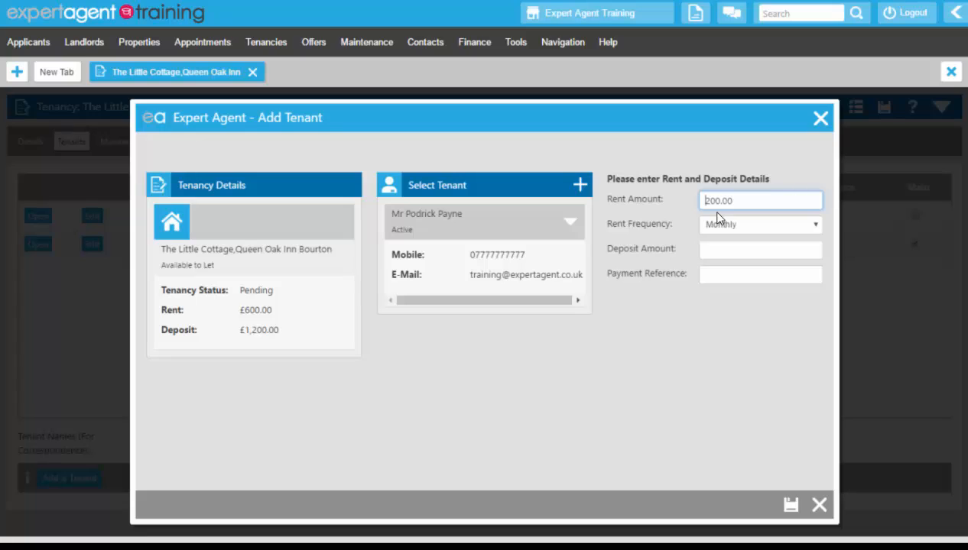
# Enter a 1200 deposit and the shared payment reference for the third tenant.
pyautogui.click(719, 251)
pyautogui.write('1200')
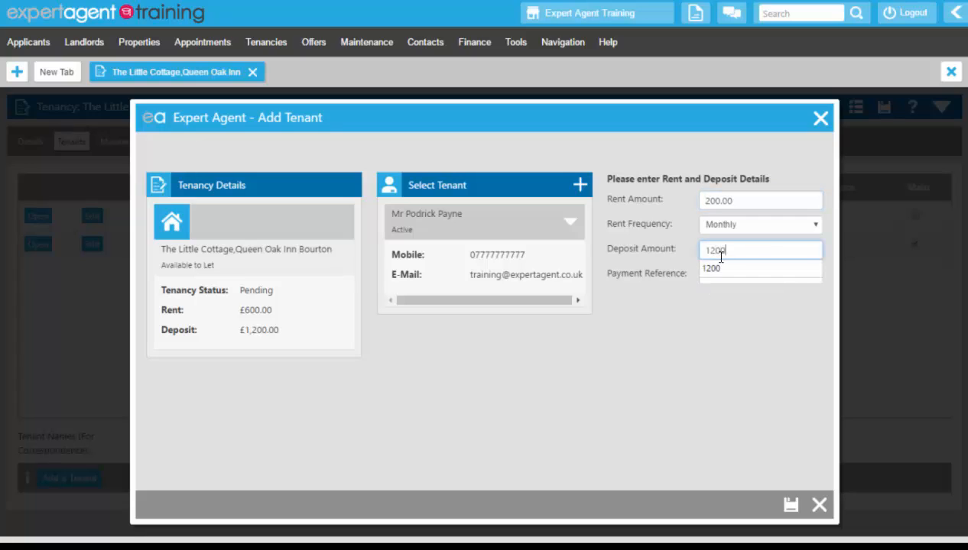
pyautogui.click(745, 277)
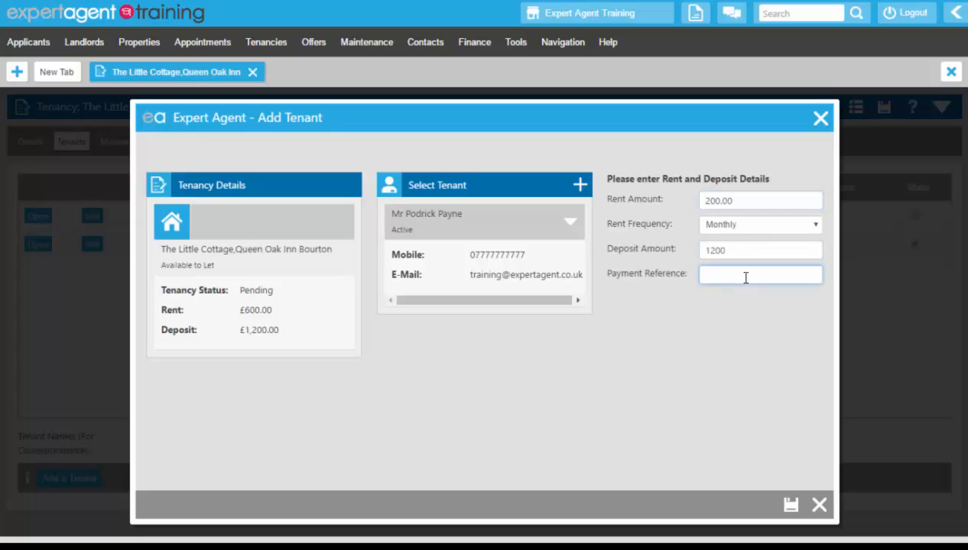
pyautogui.write('BAXTRENTL')
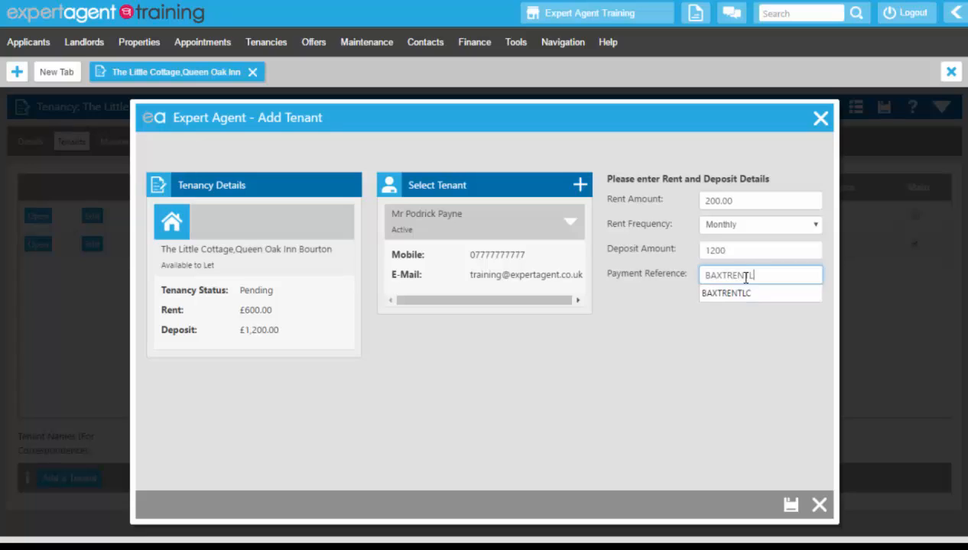
pyautogui.write('C')
pyautogui.click(719, 367)
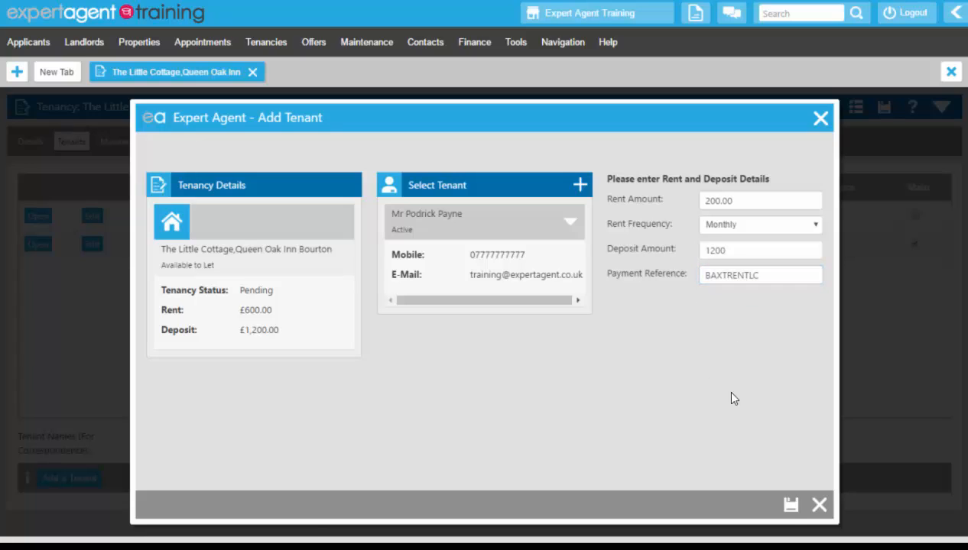
# Save the third tenant, check the full tenant names line, and view the expanded Details summary.
pyautogui.click(790, 506)
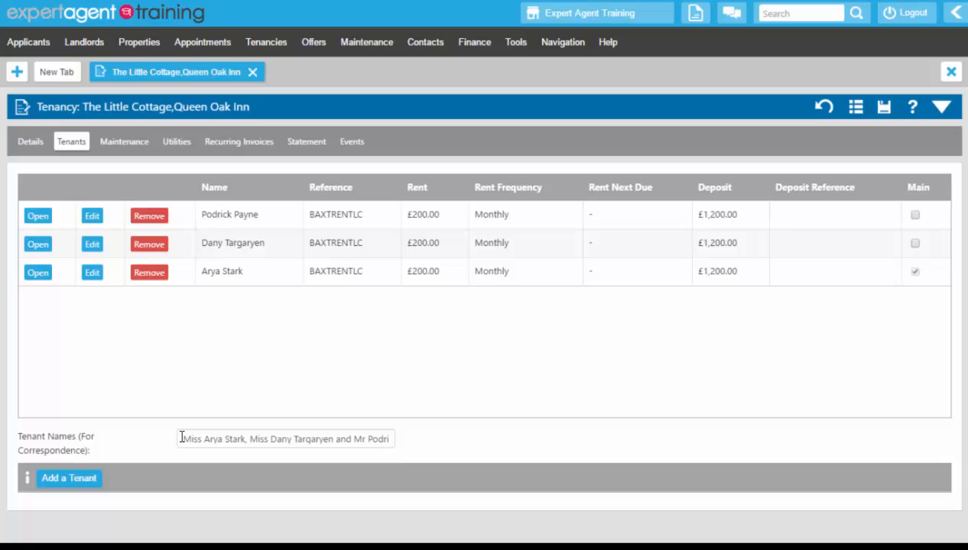
pyautogui.moveTo(185, 439); pyautogui.dragTo(450, 438)
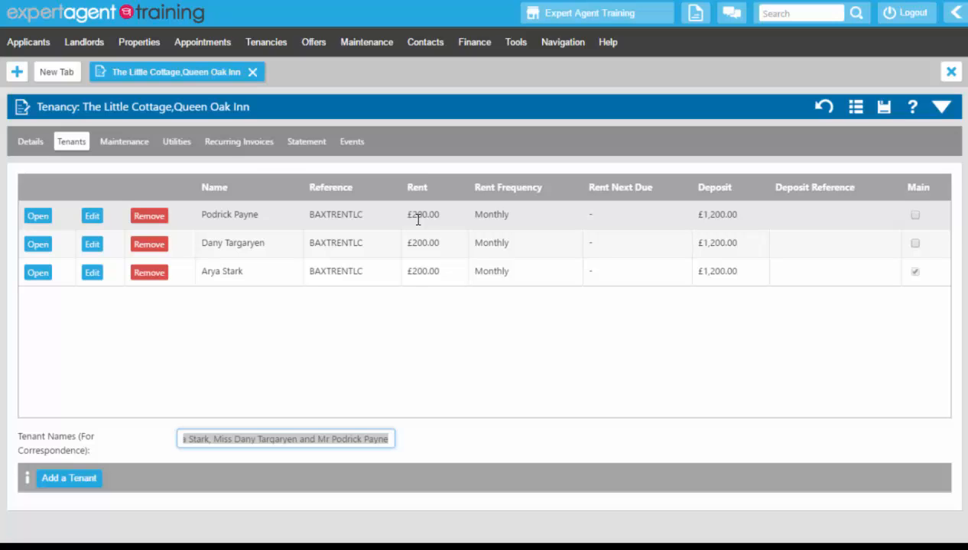
pyautogui.click(218, 342)
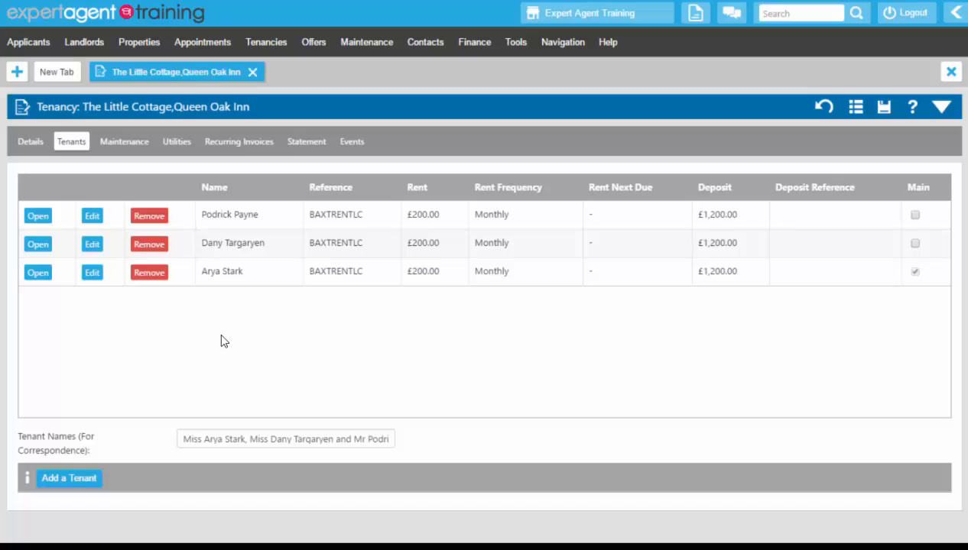
pyautogui.click(32, 142)
pyautogui.click(938, 109)
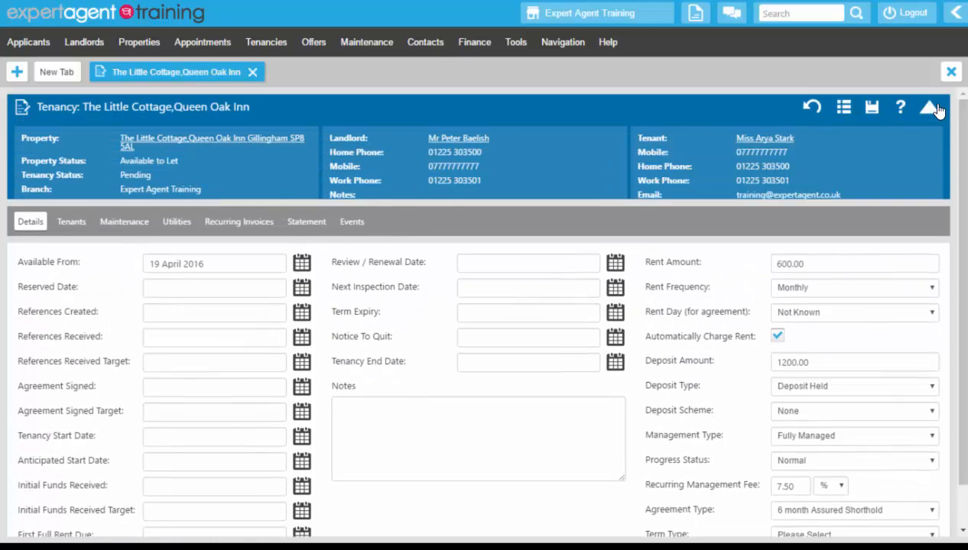